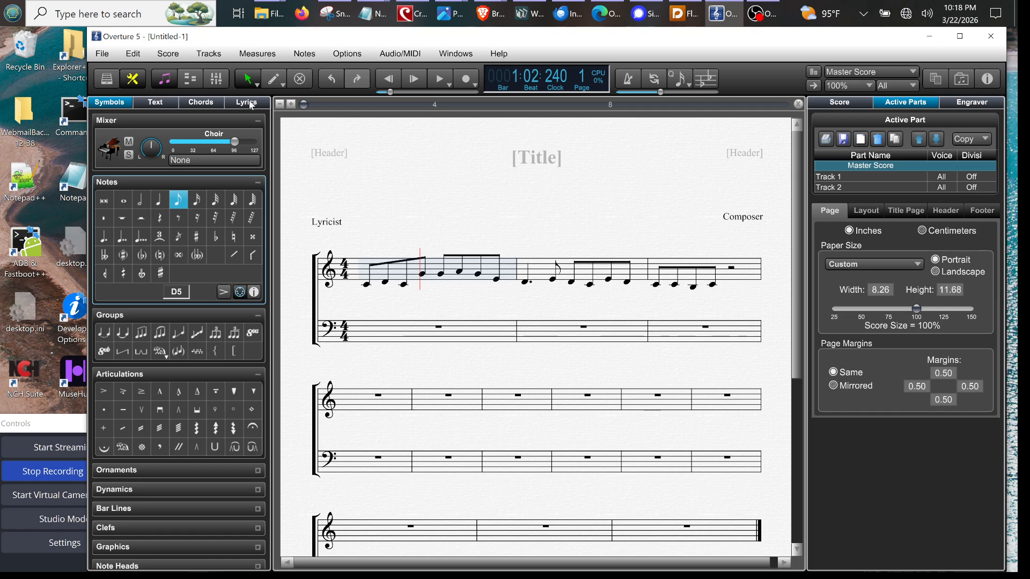
Enter the lyrics "these lyr-ics are" under the first four notes of the treble staff.
click(251, 103)
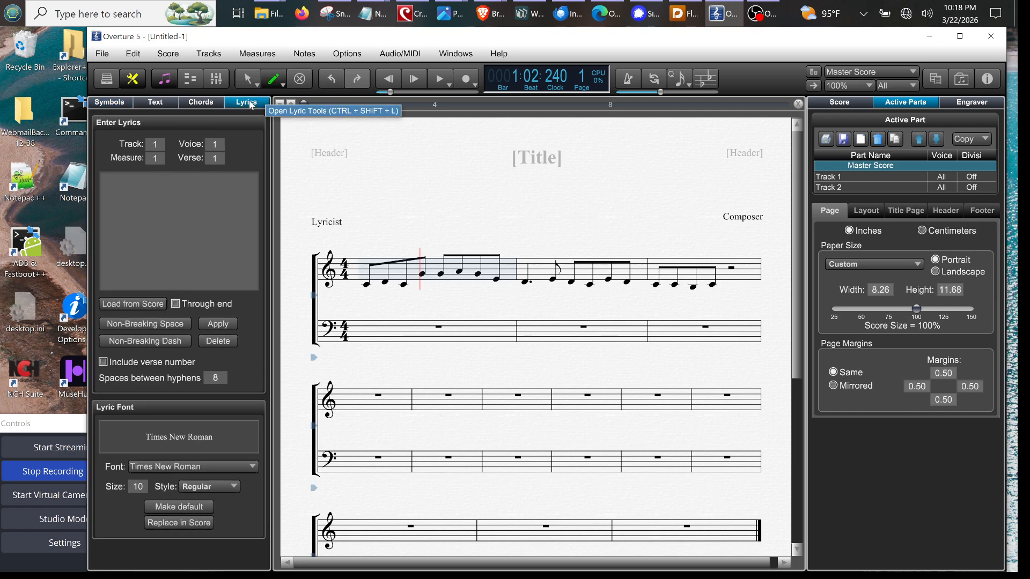
click(372, 295)
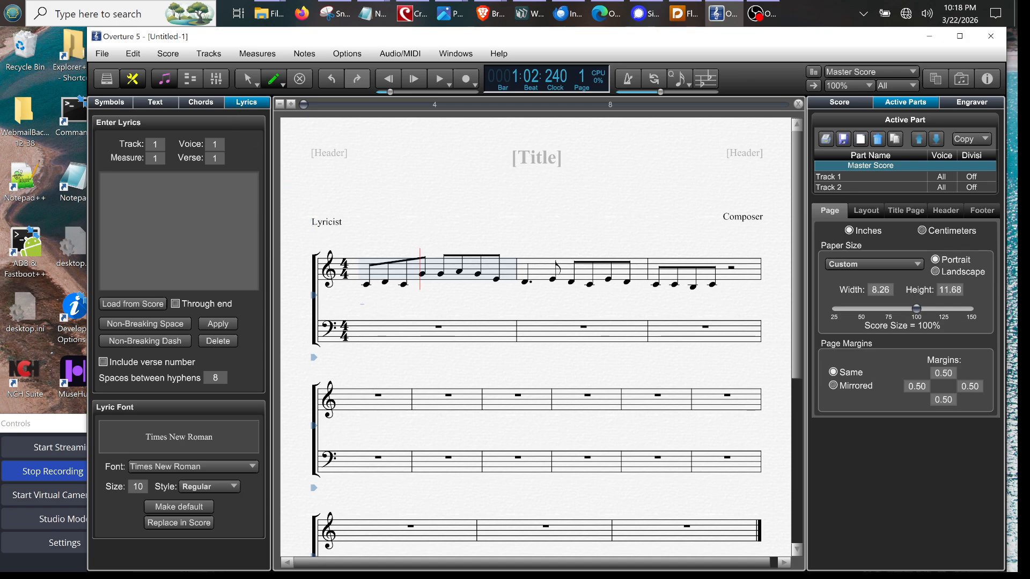
click(363, 302)
click(364, 297)
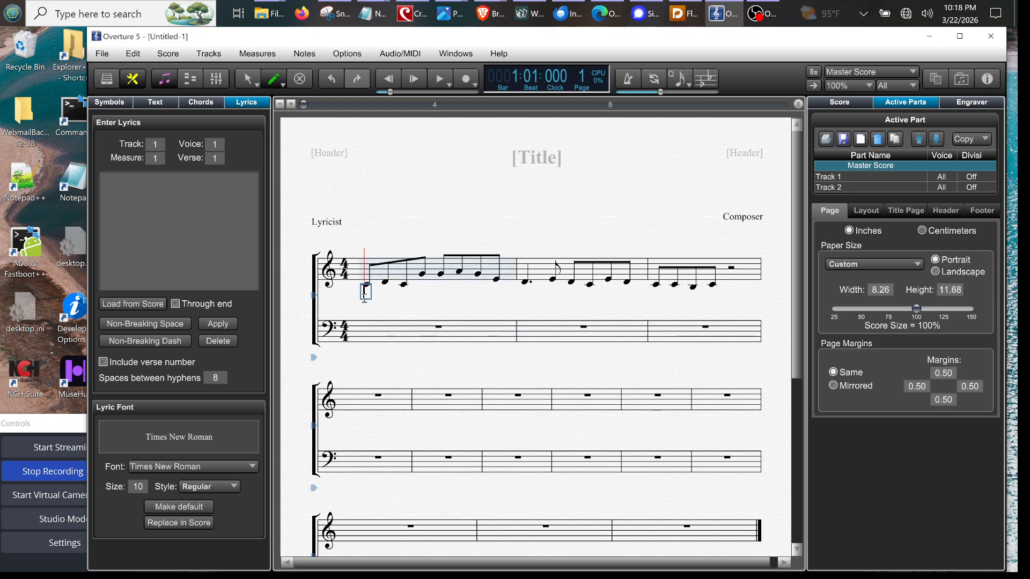
text(these)
key(space)
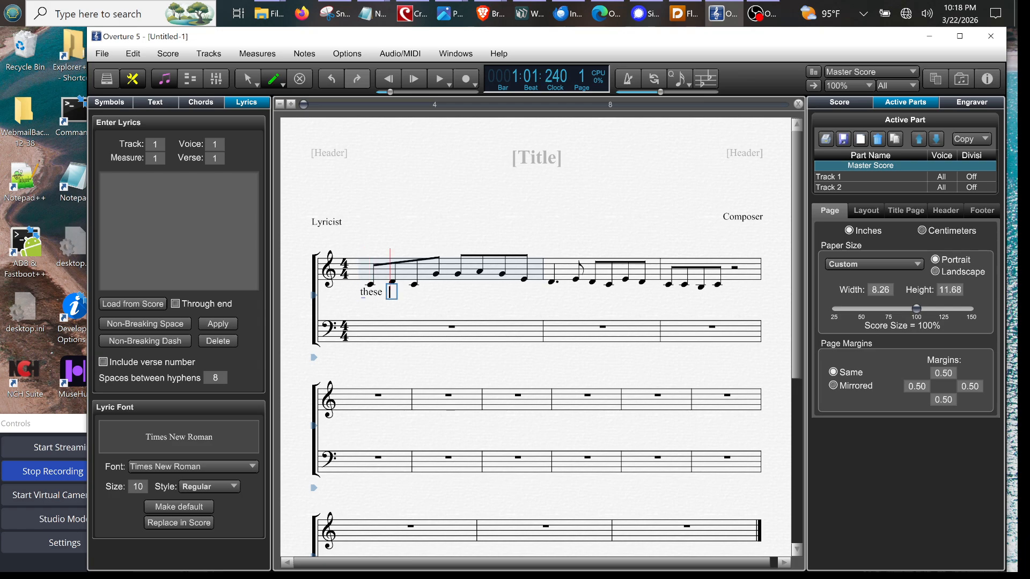
text(lyr-)
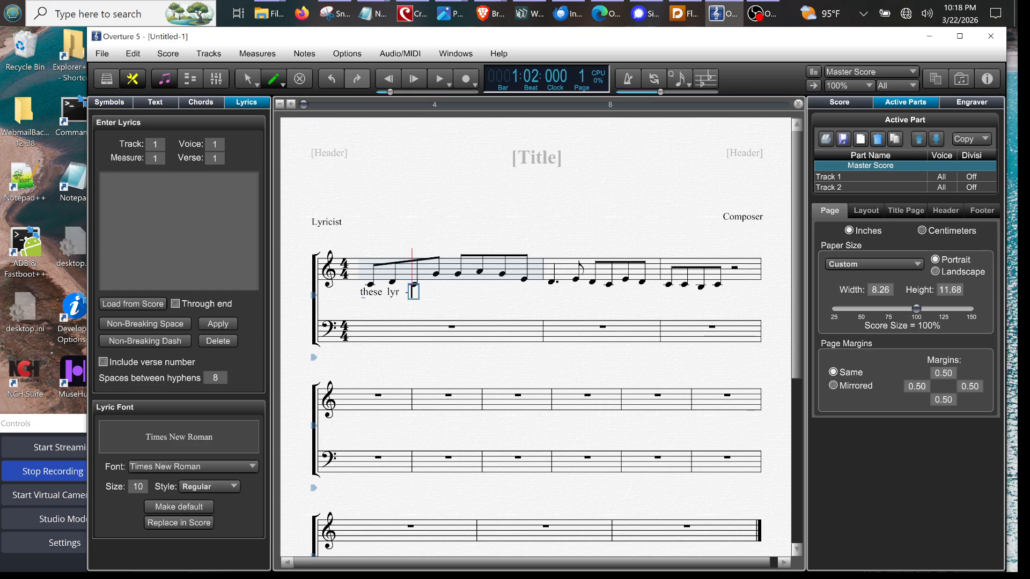
text(ics)
key(space)
text(ar)
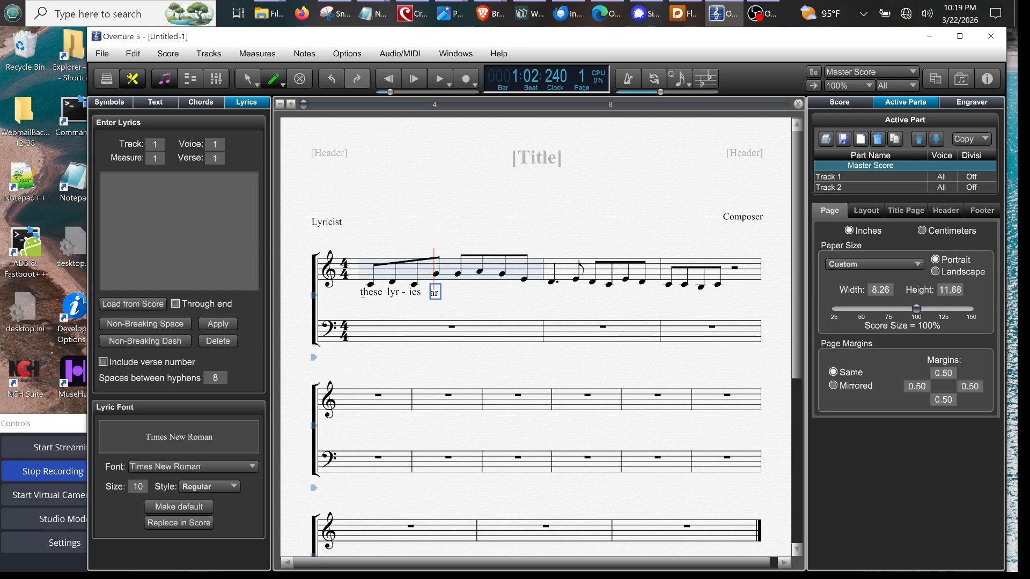
text(e)
key(space)
Continue the lyrics with "tooooooo" and "squished" under the fifth and sixth notes of the first measure.
text(toooooooo)
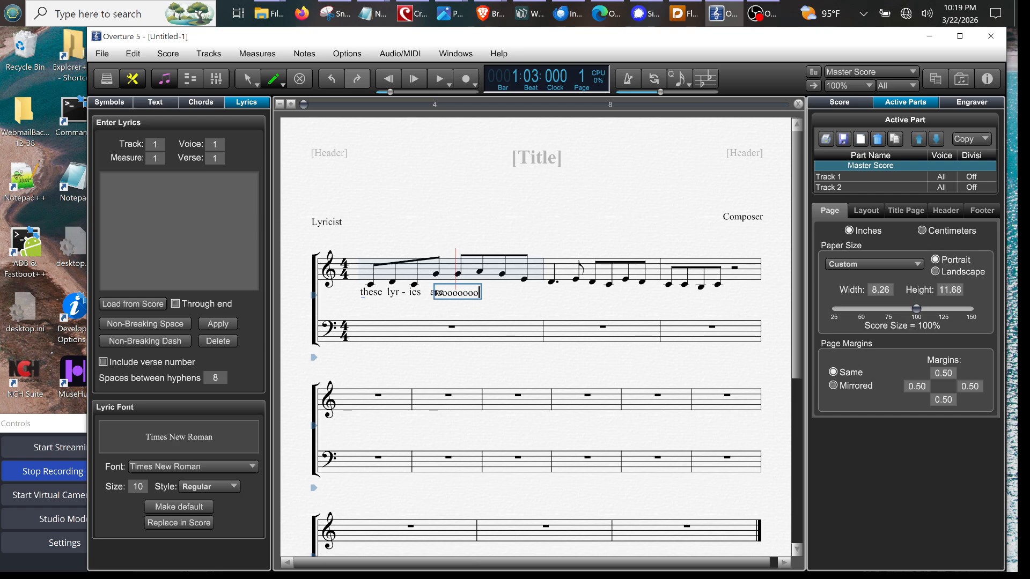
key(BackSpace)
key(BackSpace)
key(BackSpace)
text(oo)
key(space)
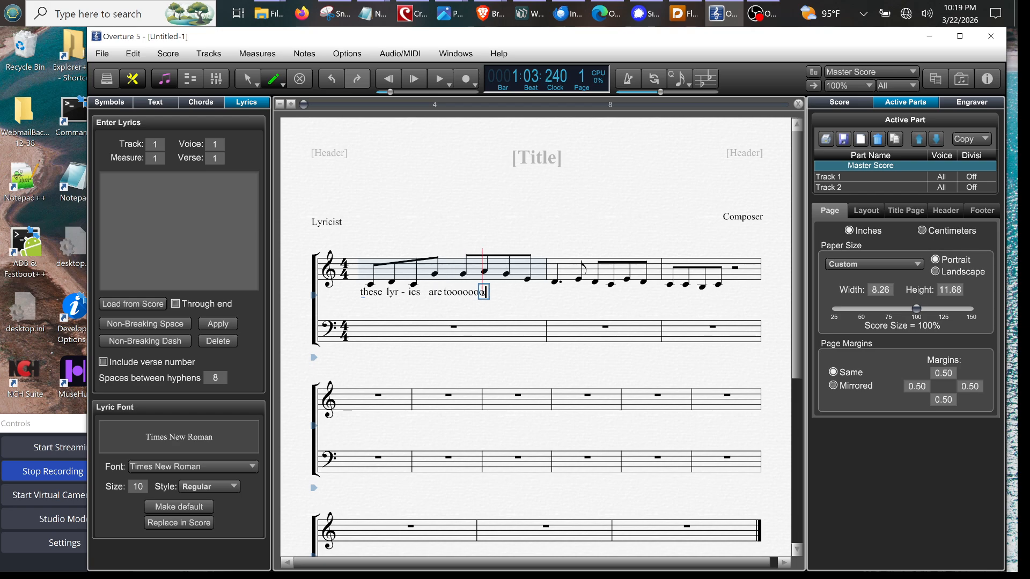
text(squished)
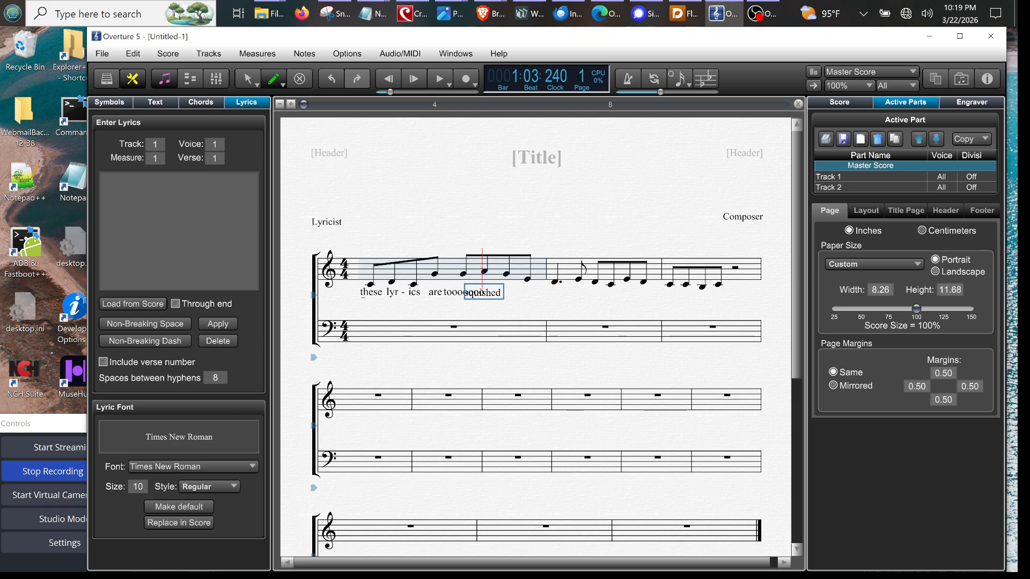
key(space)
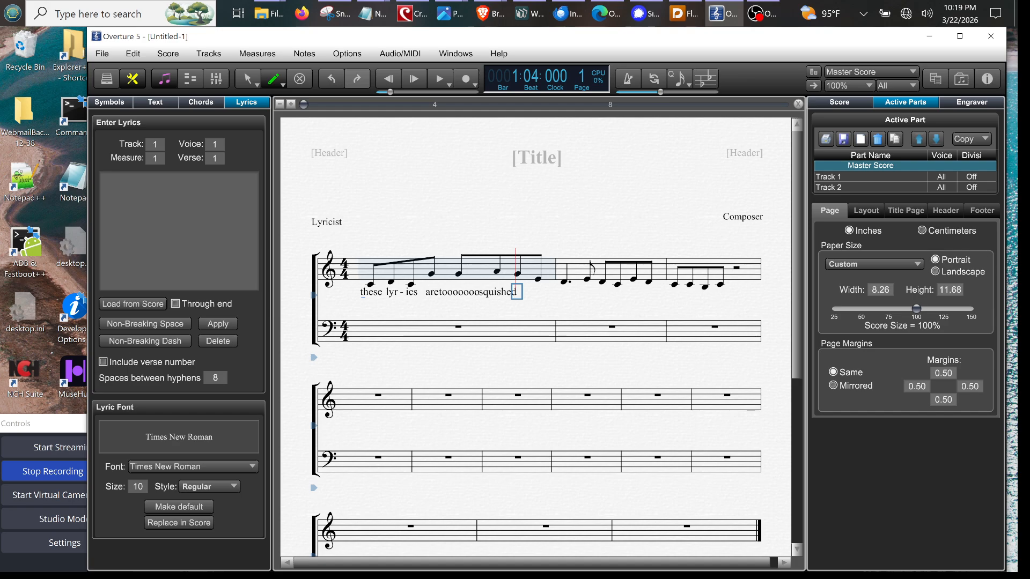
Return to the selection tool and load the lyrics from the start of the score into the lyrics editor.
click(257, 76)
key(Home)
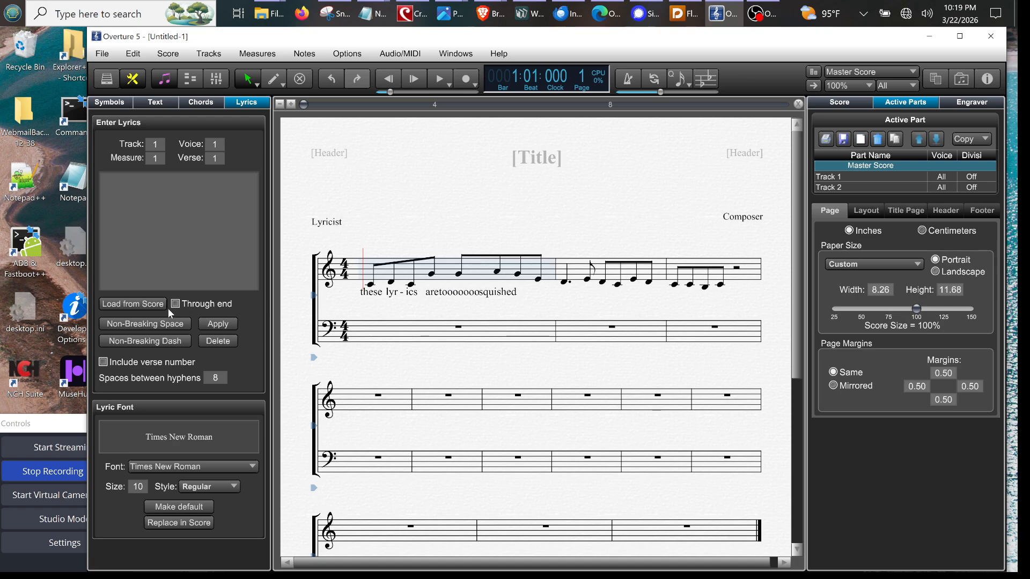
click(128, 303)
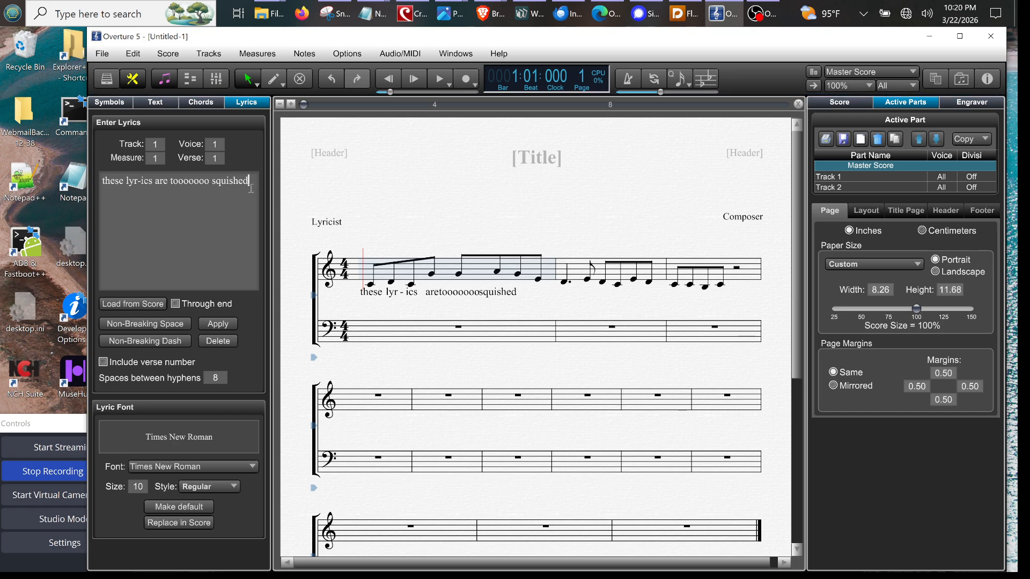
Clear the loaded text from the lyrics editor.
key(BackSpace)
key(BackSpace)
key(BackSpace)
key(BackSpace)
key(BackSpace)
key(BackSpace)
key(BackSpace)
key(BackSpace)
key(BackSpace)
key(BackSpace)
key(BackSpace)
key(BackSpace)
key(BackSpace)
key(BackSpace)
key(BackSpace)
key(BackSpace)
key(BackSpace)
key(BackSpace)
key(BackSpace)
key(BackSpace)
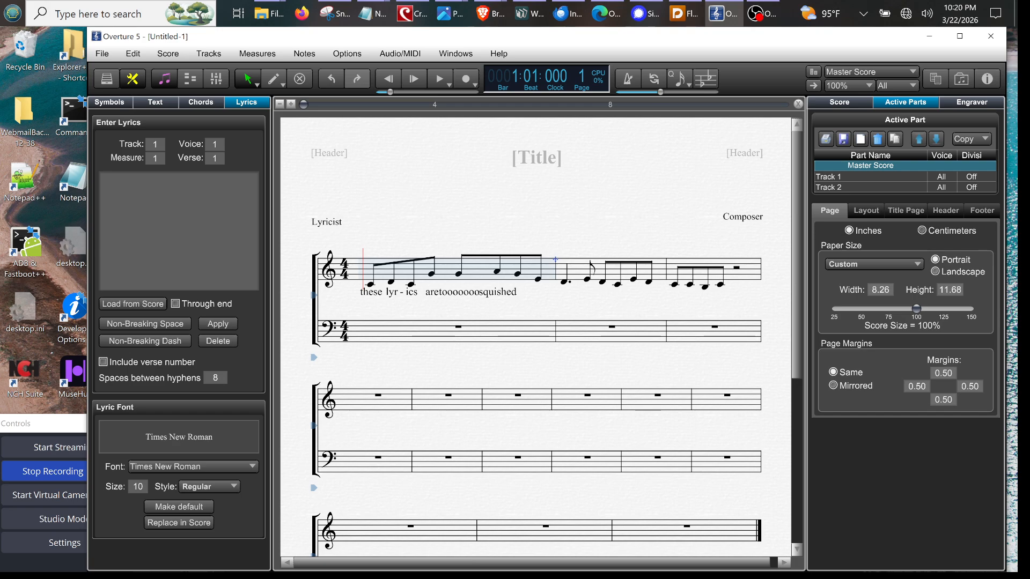
Narrow the first measure by moving its closing barline closer to the notes.
click(548, 259)
drag(548, 259, 502, 266)
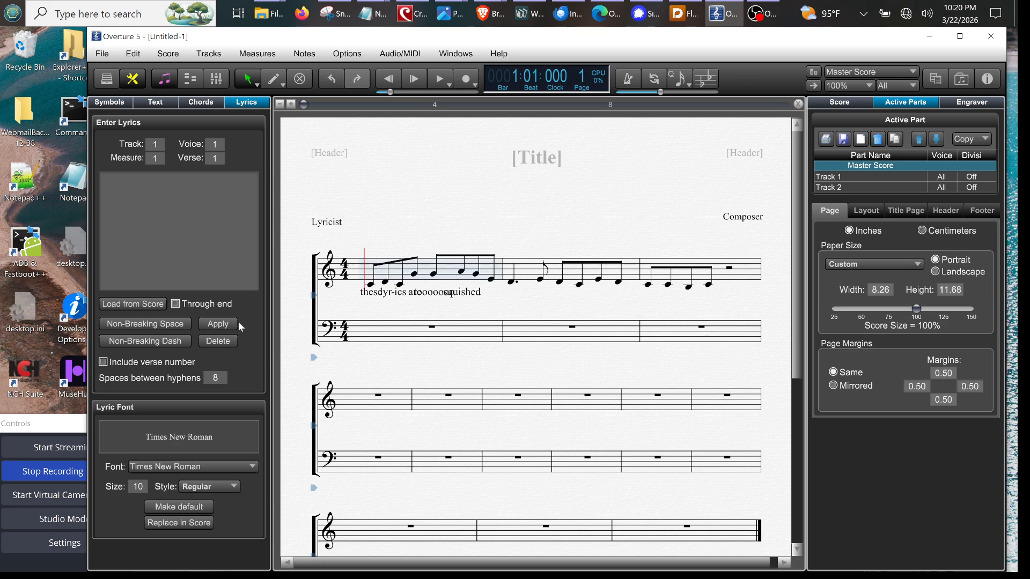
Load the score's lyrics into the lyrics editor again and advance the text cursor through the line.
click(143, 304)
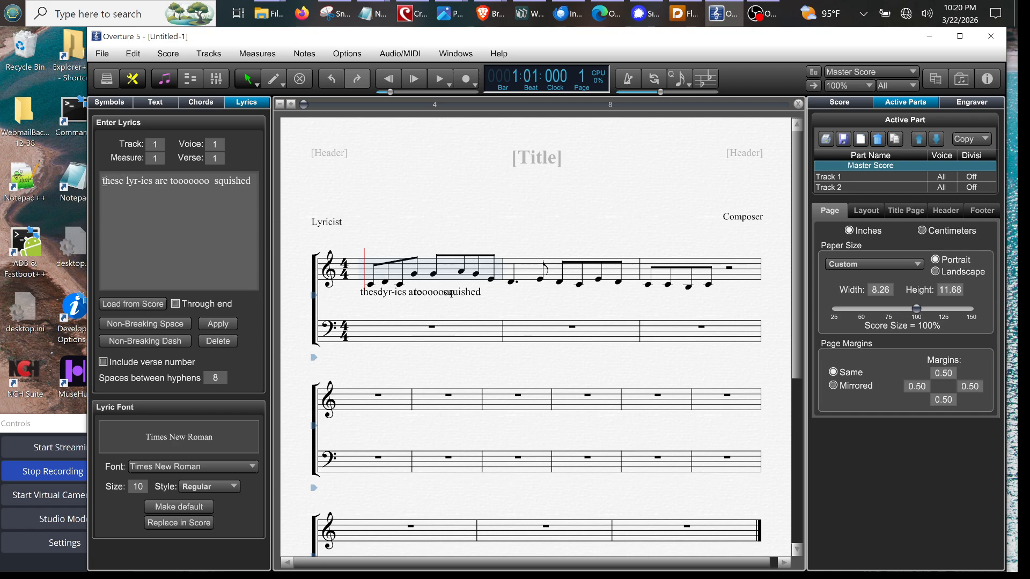
key(Right)
key(Right)
key(Right)
key(Right)
key(Right)
key(Right)
key(Right)
key(Right)
key(Right)
key(Right)
key(Right)
key(Right)
key(Right)
key(Right)
key(Right)
key(Right)
key(Right)
key(Right)
Shift the lyric "squished" to the right and reposition "tooooooo" between its neighbouring words in the score.
click(463, 294)
drag(462, 293, 472, 293)
click(438, 292)
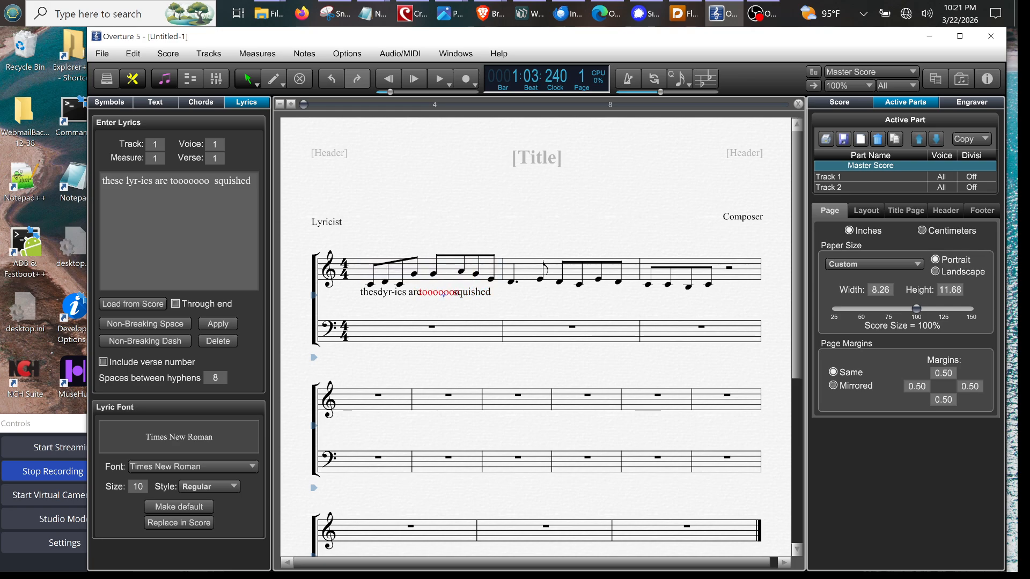
mouse_move(444, 293)
mouse_down()
mouse_move(463, 295)
mouse_move(450, 295)
mouse_up()
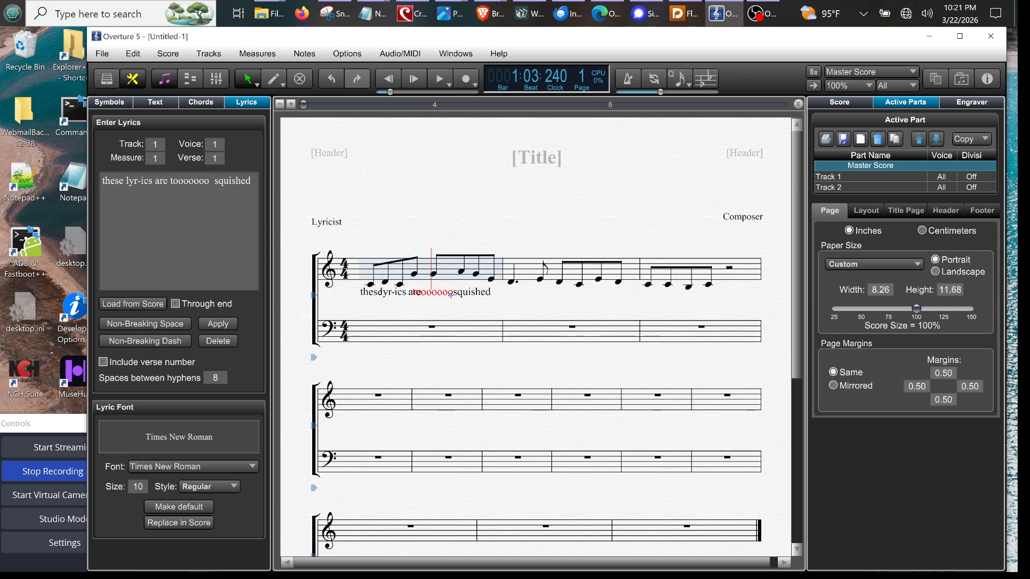
Remove the extra space before "squished" in the lyrics editor and apply the lyrics starting from the first note.
click(214, 183)
key(Delete)
click(225, 328)
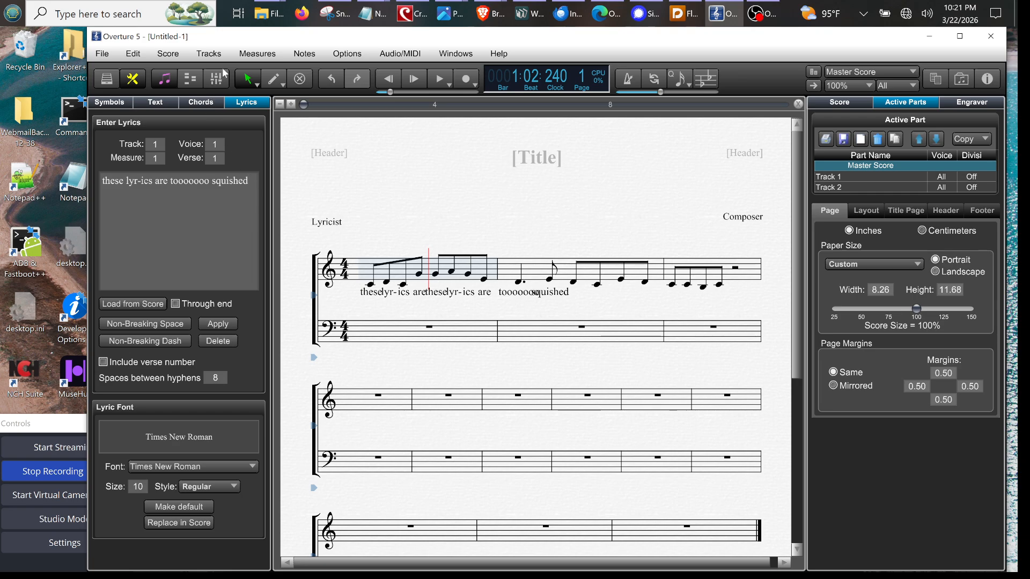
click(330, 81)
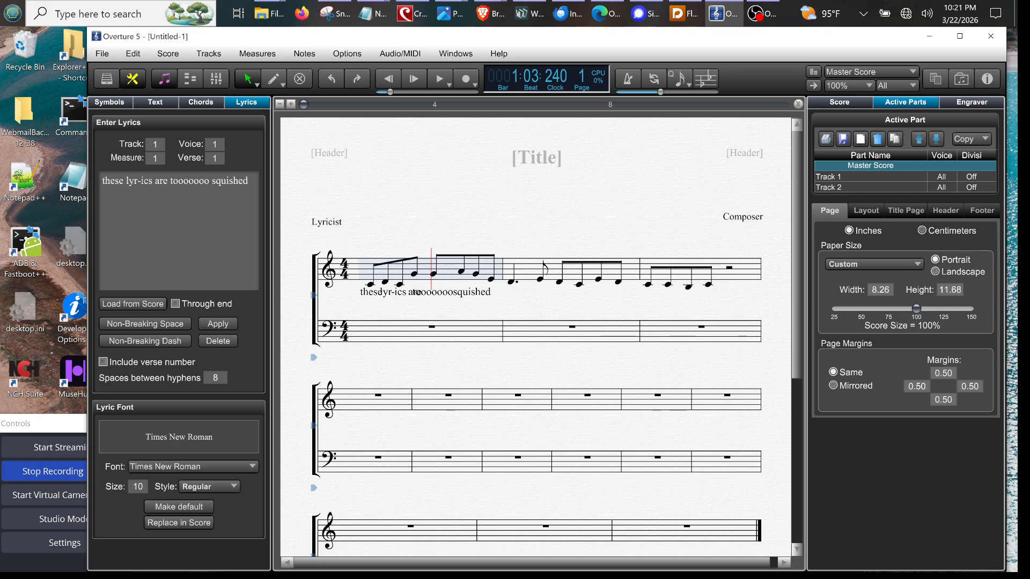
click(369, 284)
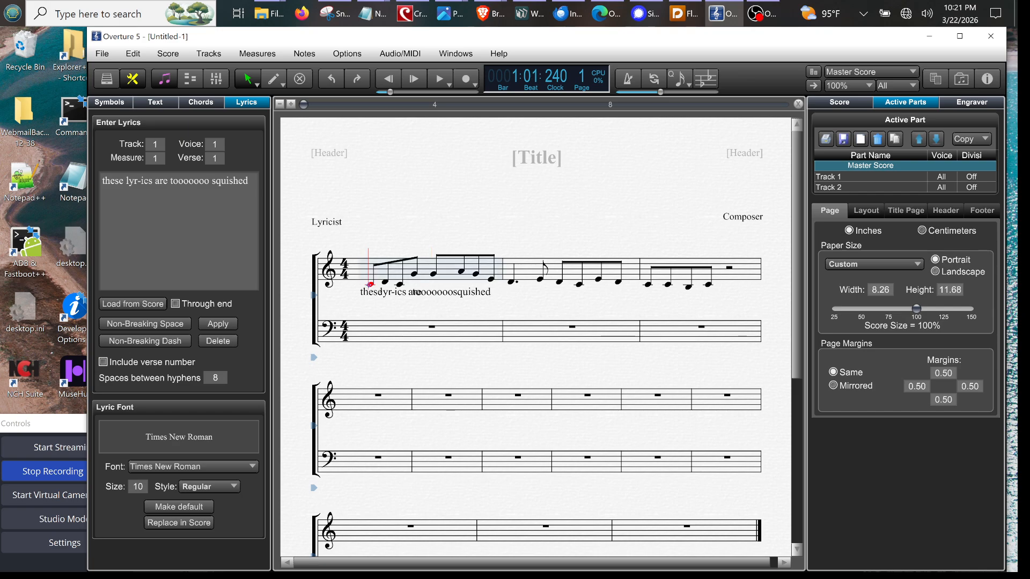
click(217, 324)
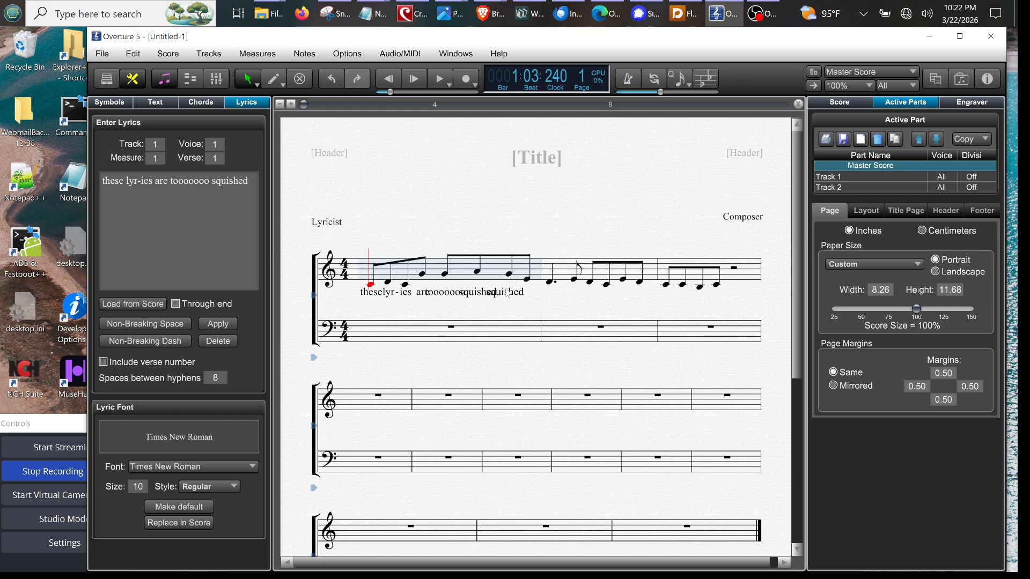
Load the updated lyrics from the score and widen the first measure by moving its closing barline outward.
click(134, 304)
click(544, 262)
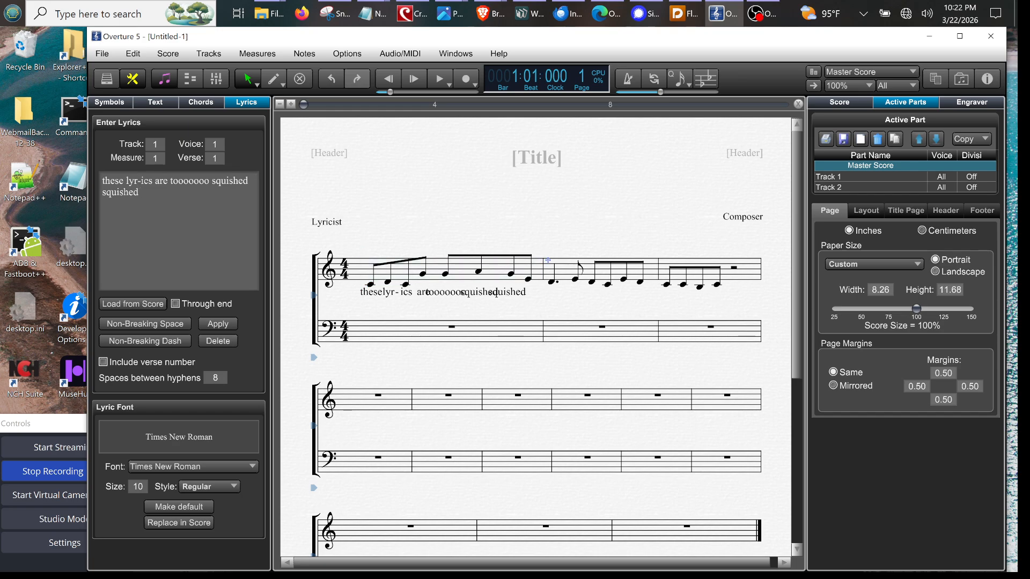
mouse_move(547, 260)
mouse_down()
mouse_move(573, 258)
mouse_move(553, 259)
mouse_up()
click(553, 261)
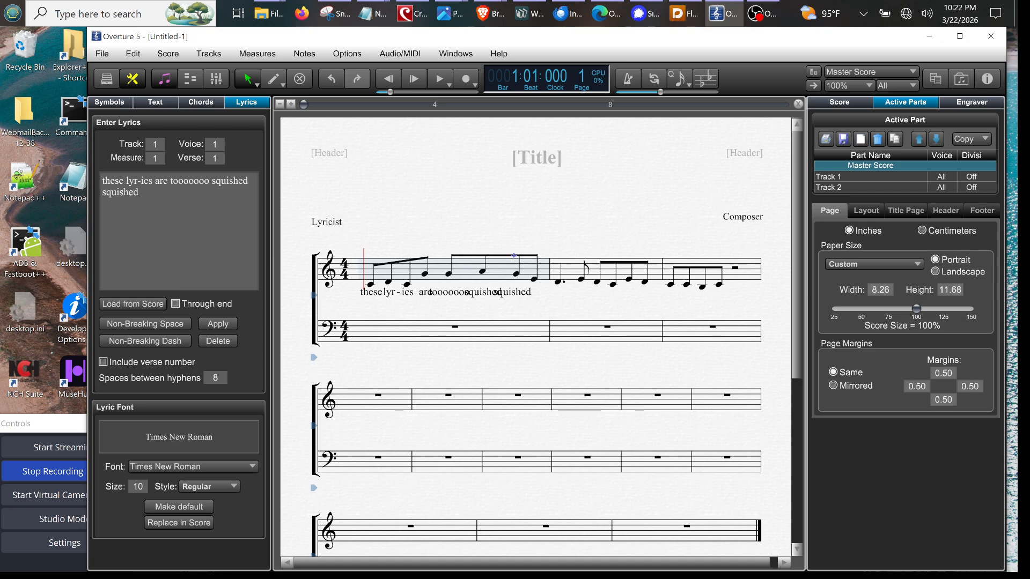
Display the Beat Chart above the first measure and use its handles to respace the notes so the lyrics separate.
click(969, 107)
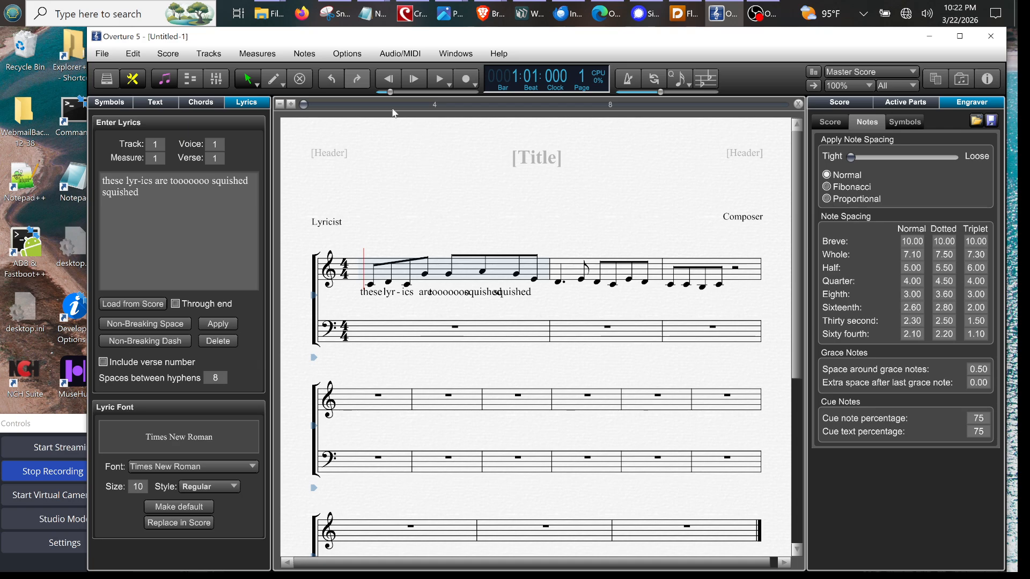
click(344, 56)
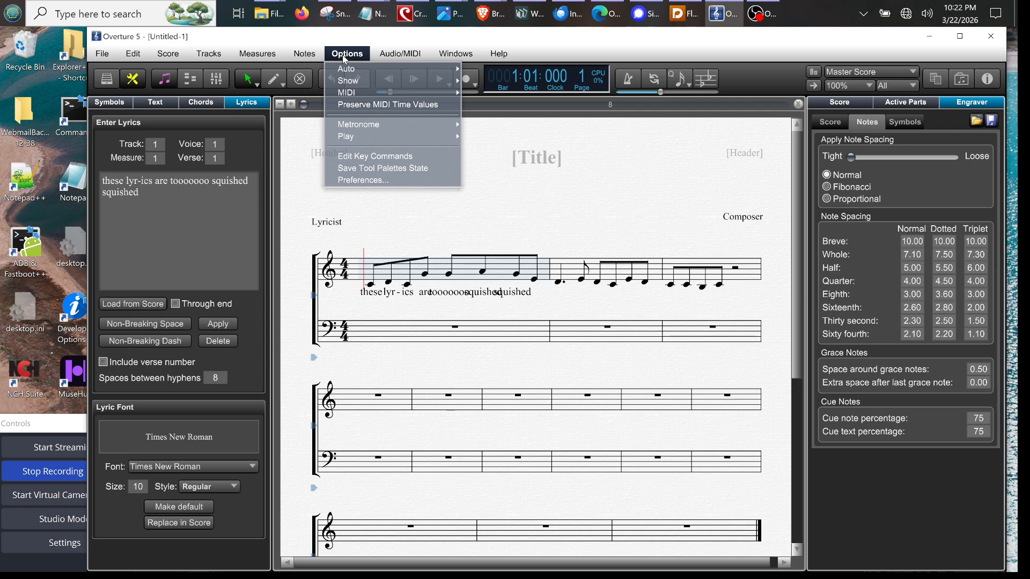
mouse_move(354, 83)
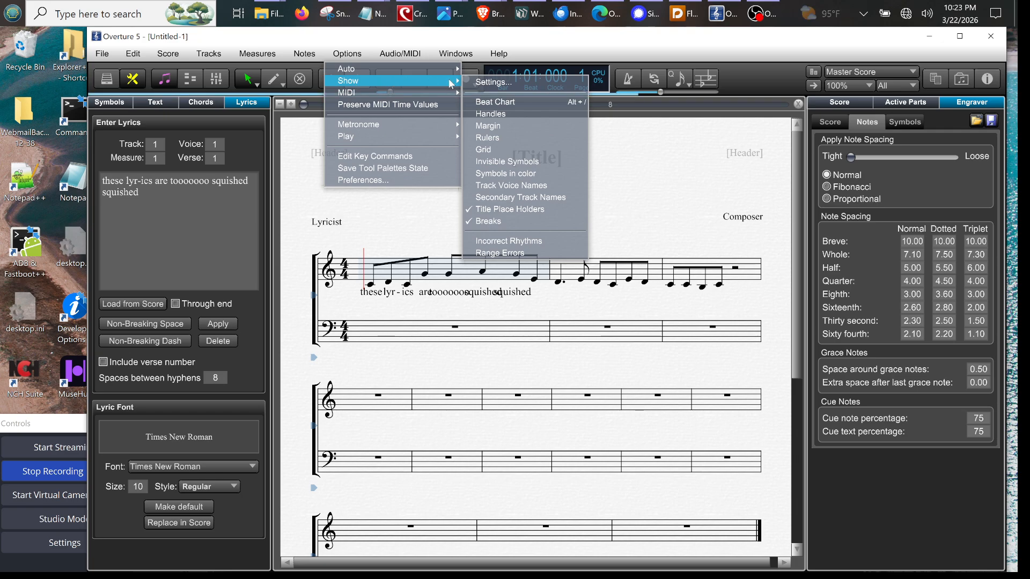
click(490, 104)
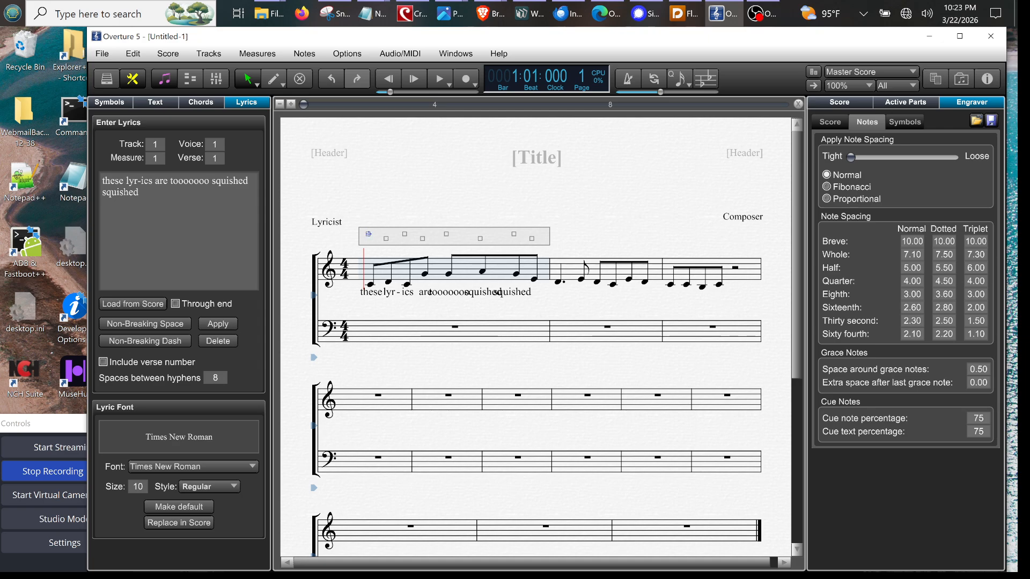
drag(369, 234, 549, 243)
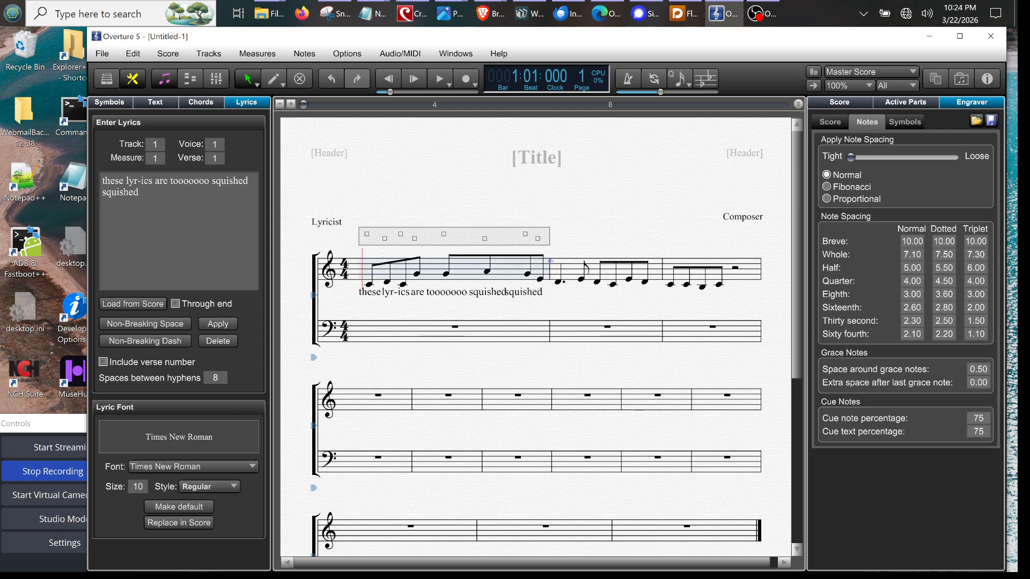
Edit the duplicate "squished" under the first measure's last note and shorten it to "squi".
click(533, 291)
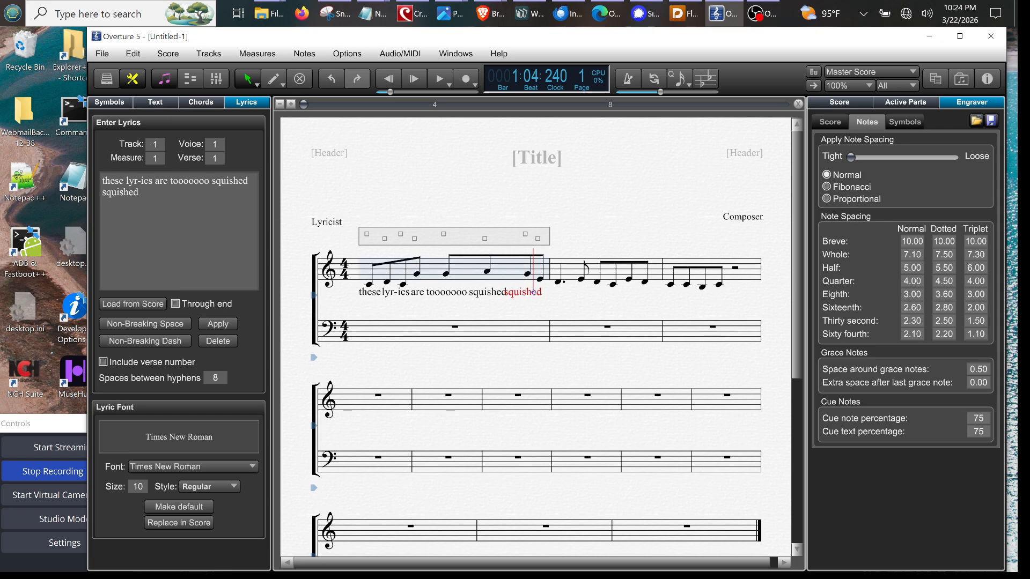
double_click(533, 291)
key(BackSpace)
key(BackSpace)
key(BackSpace)
key(BackSpace)
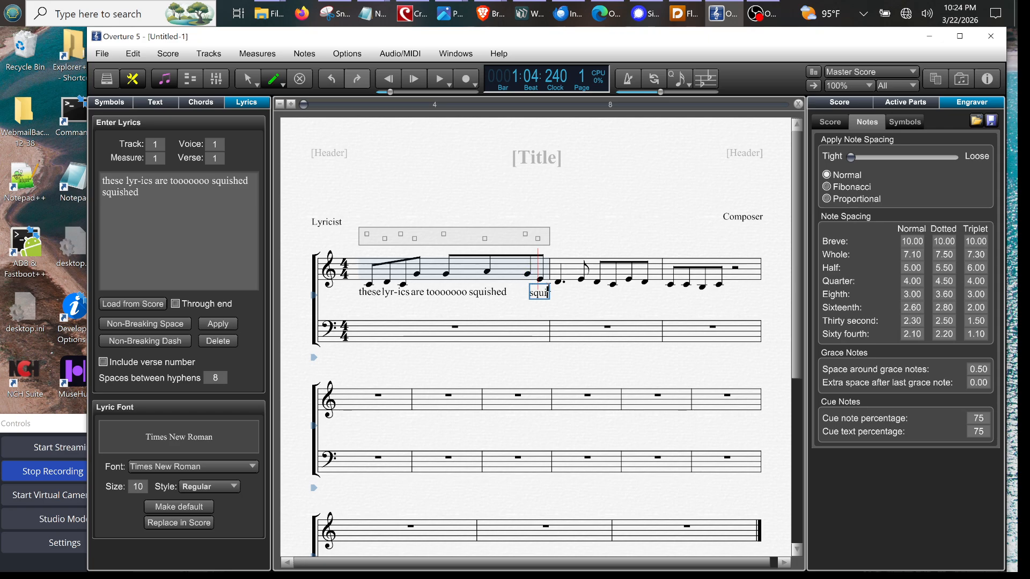
Undo the most recent note-spacing and lyric changes in the first measure and redo them.
click(333, 78)
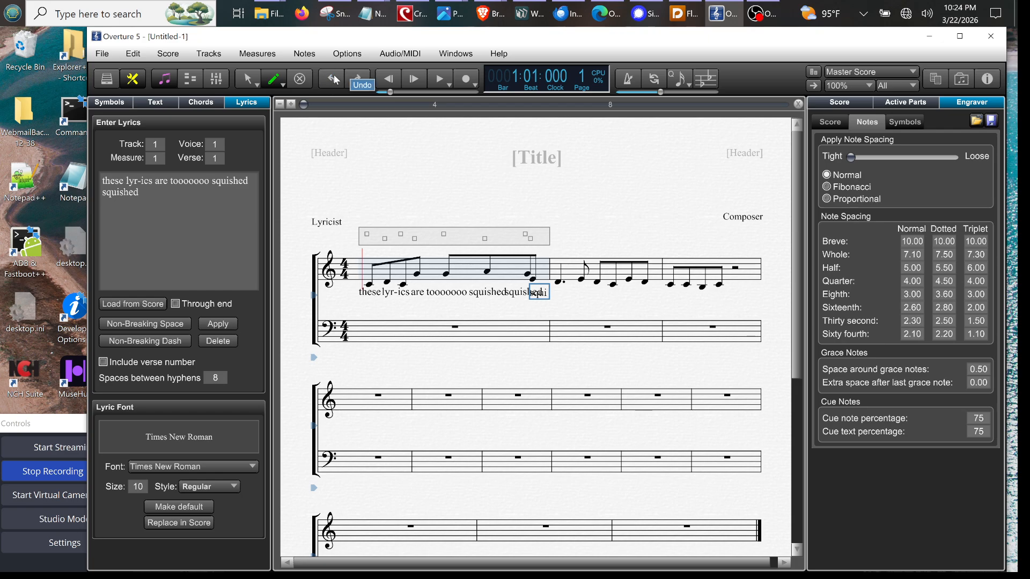
click(333, 78)
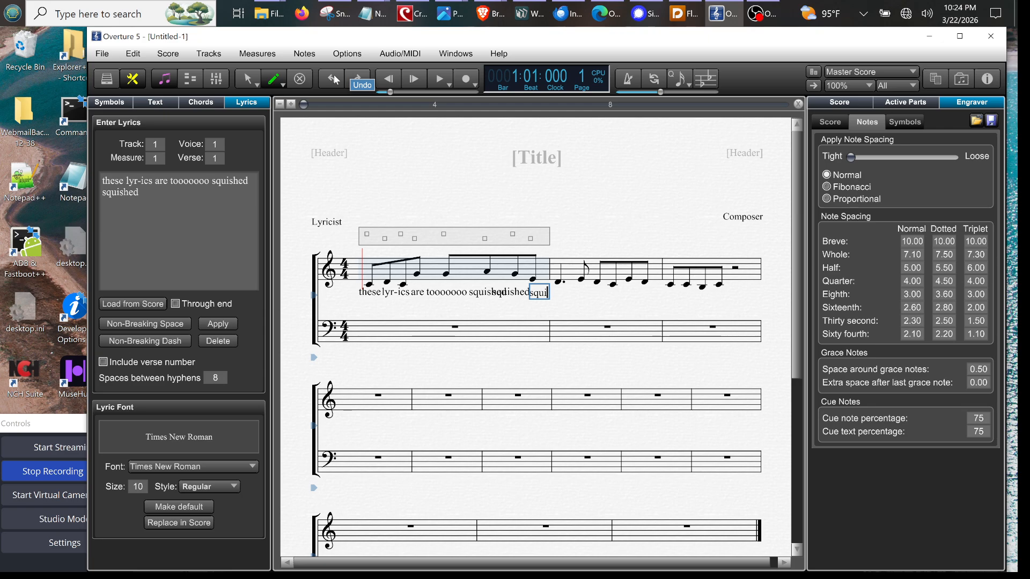
click(333, 79)
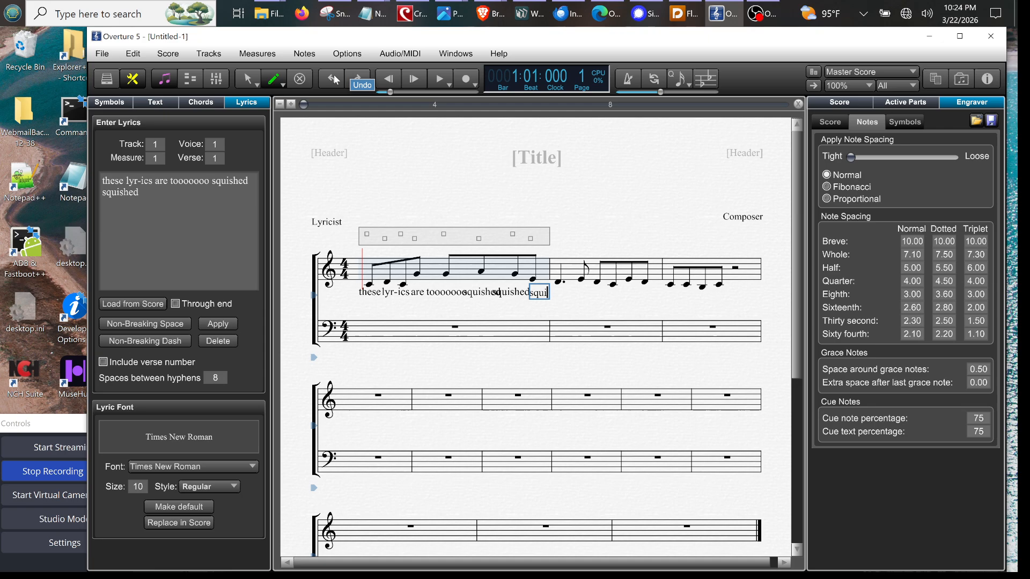
click(358, 82)
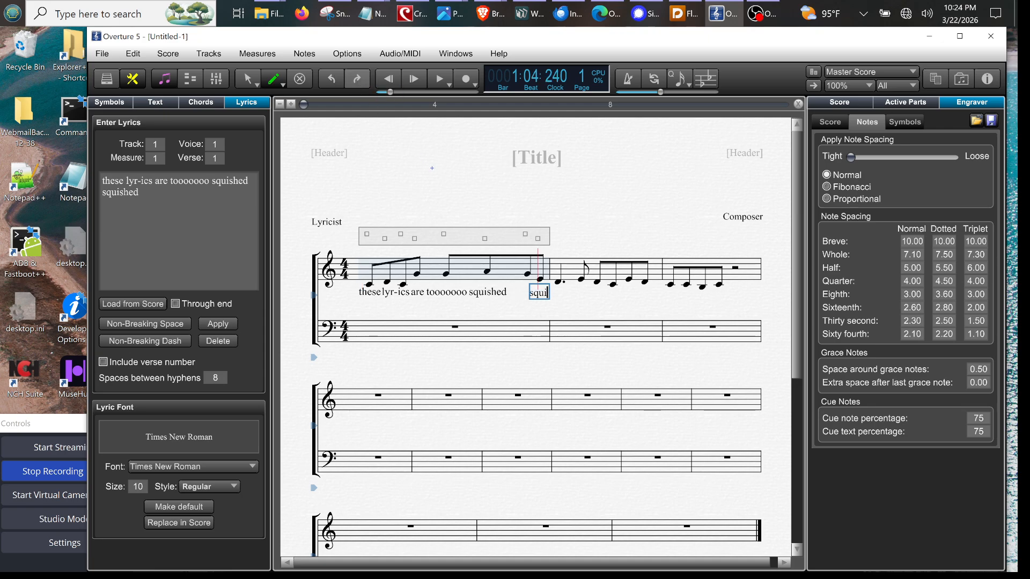
Erase the remaining "squi" from the lyric under the first measure's last note.
key(BackSpace)
key(BackSpace)
key(BackSpace)
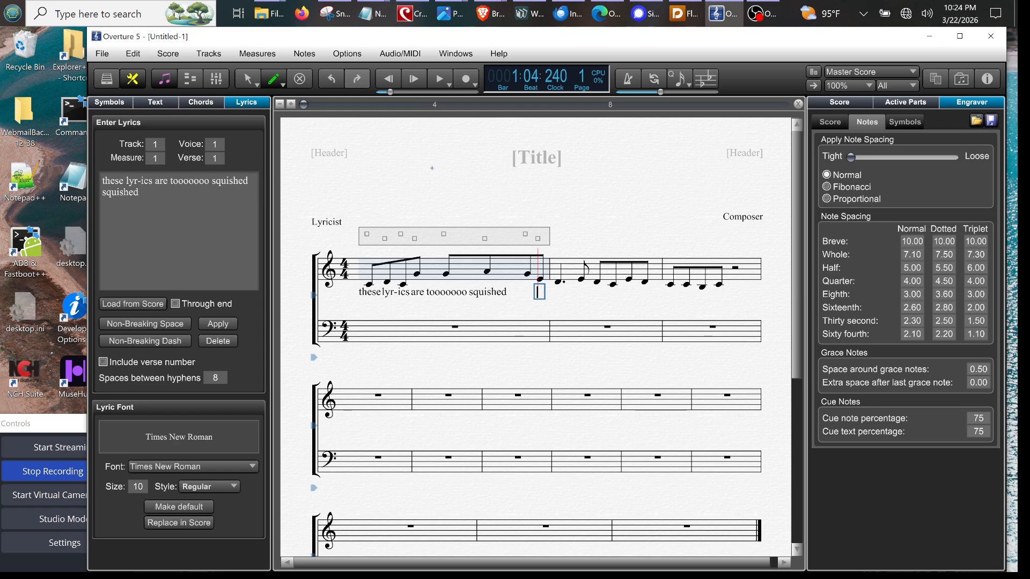
Enter two half notes in the bass staff's first measure, on beats 1 and 3.
key(BackSpace)
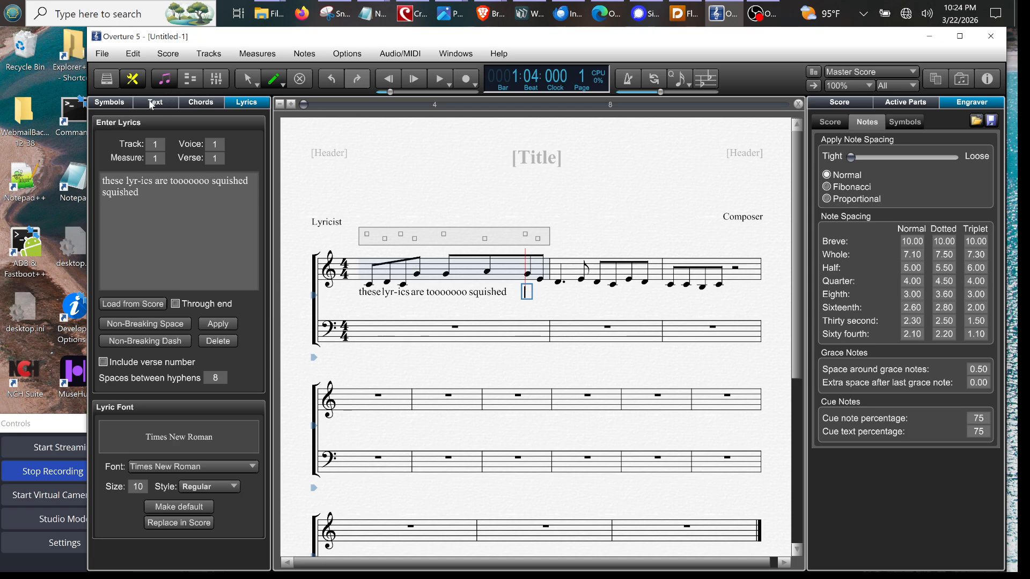
click(114, 104)
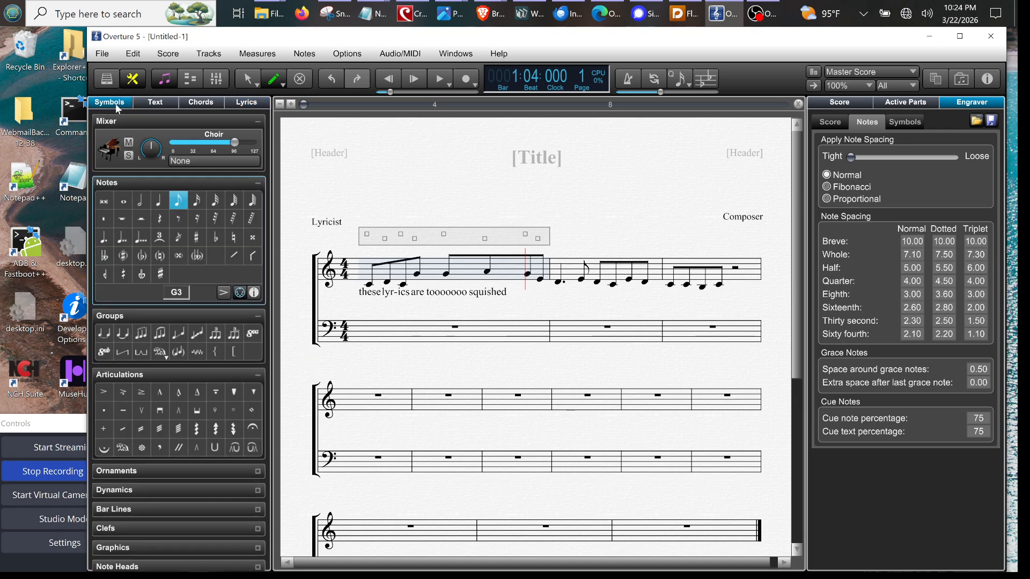
click(139, 206)
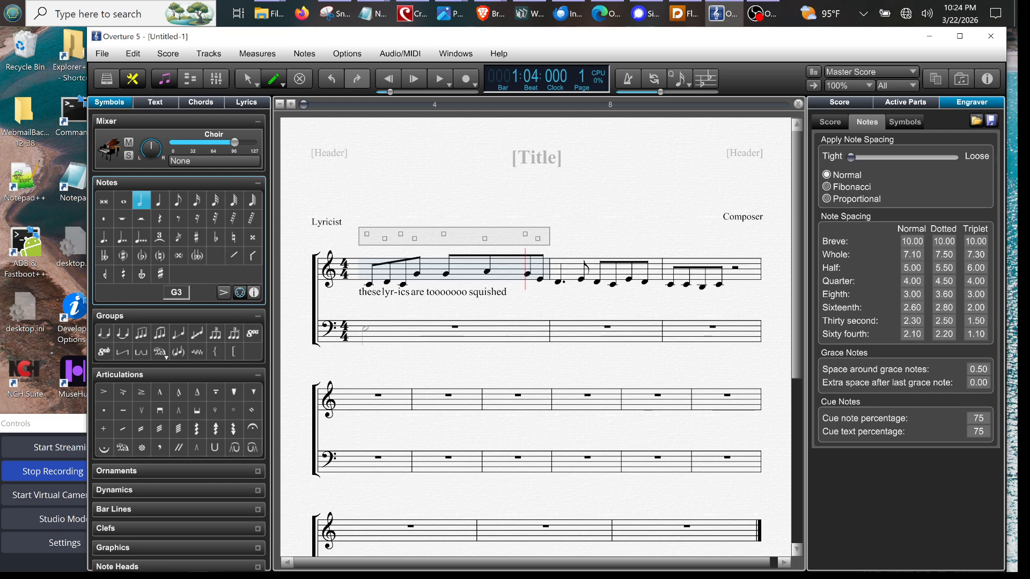
click(364, 328)
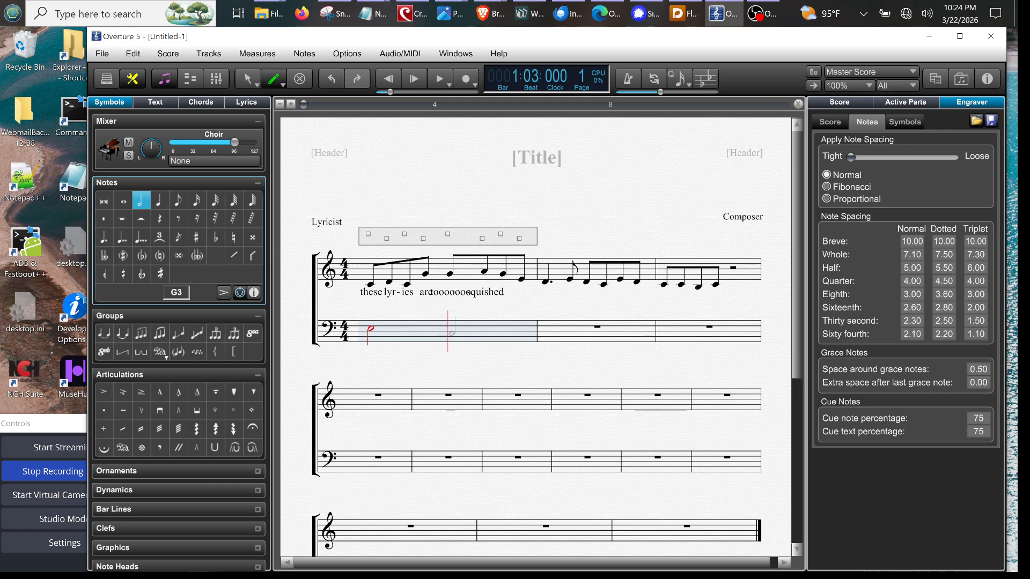
click(450, 331)
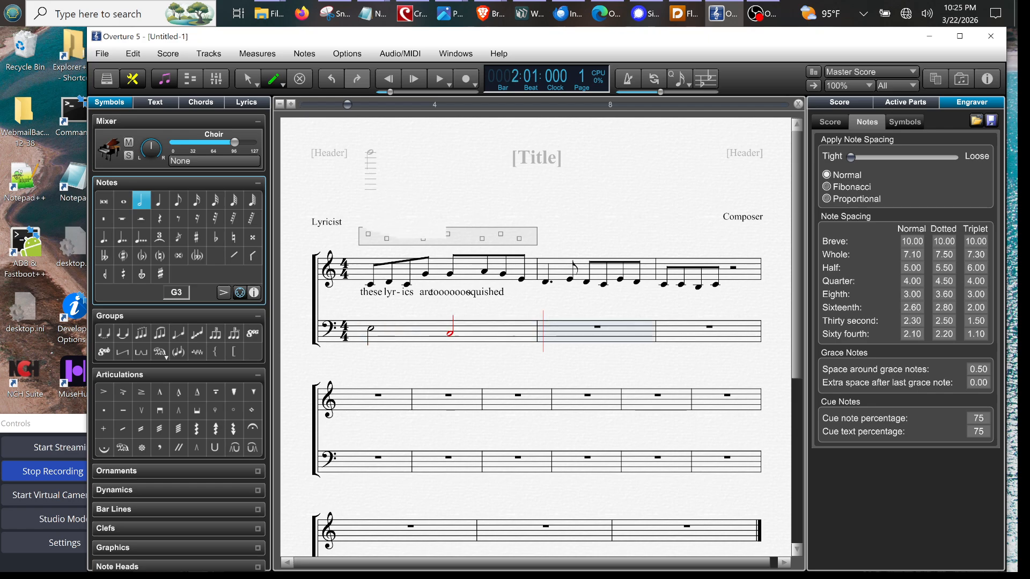
Respace the later notes of the first measure with the Beat Chart handles to separate "are", "tooooooo" and "squished".
click(251, 76)
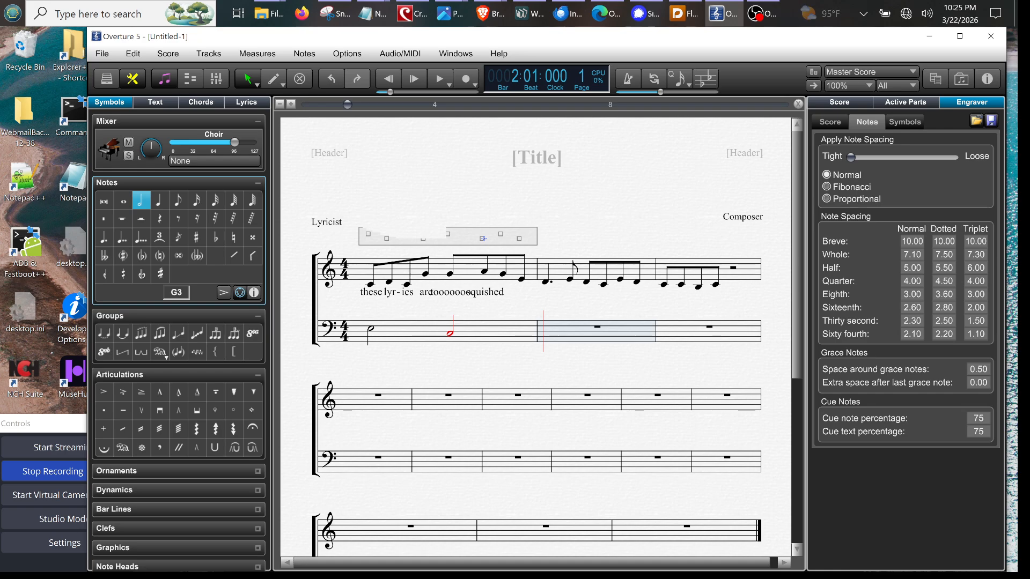
drag(483, 238, 508, 234)
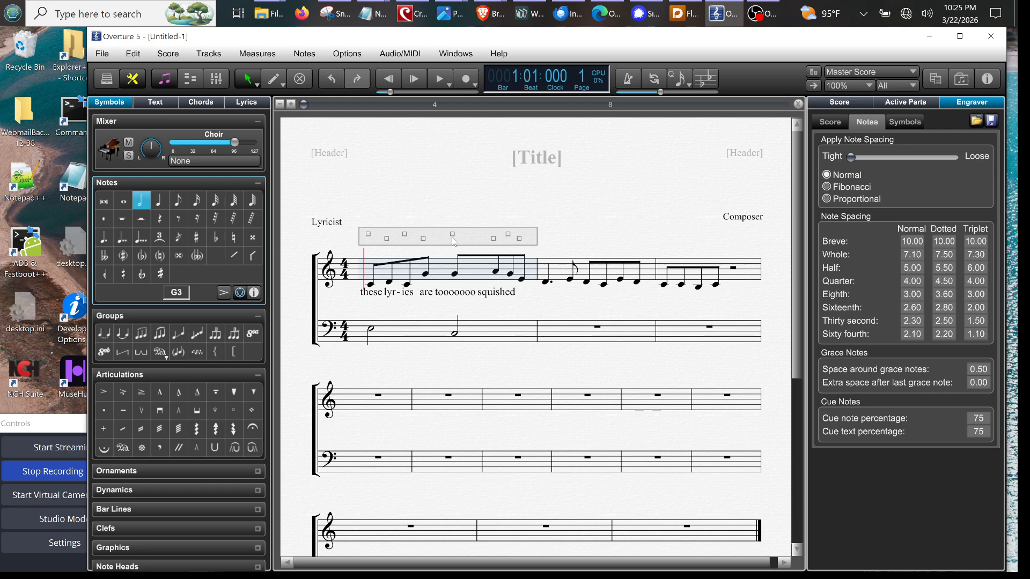
drag(452, 234, 452, 234)
Lock the treble staff's first measure and justify it to test whether its custom note spacing holds.
click(442, 266)
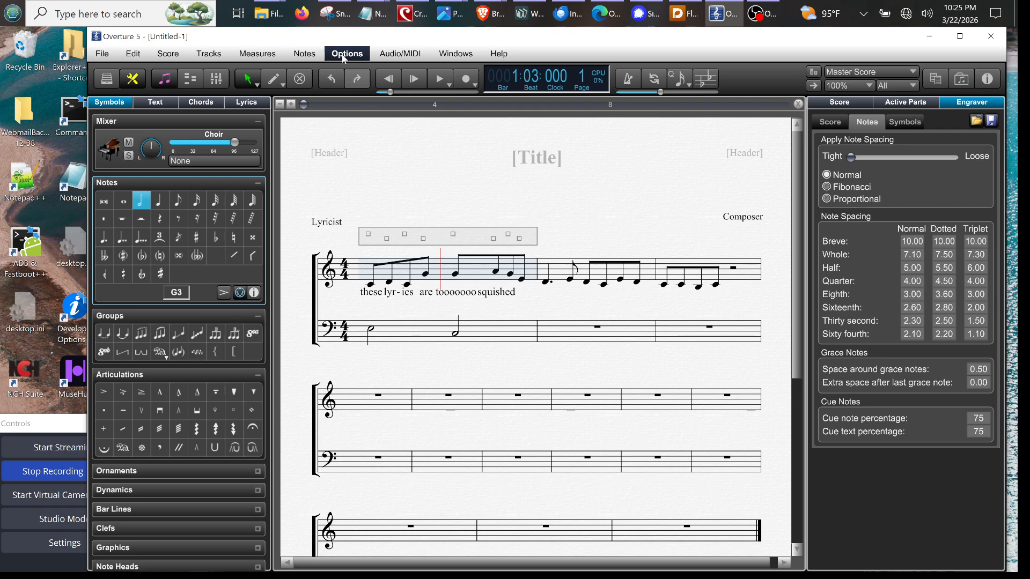
click(343, 56)
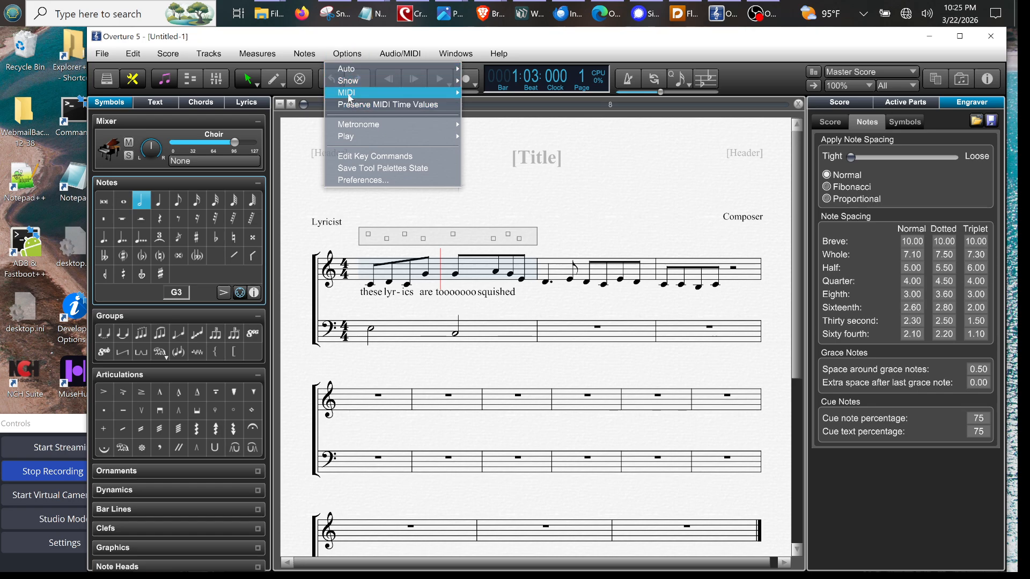
mouse_move(262, 57)
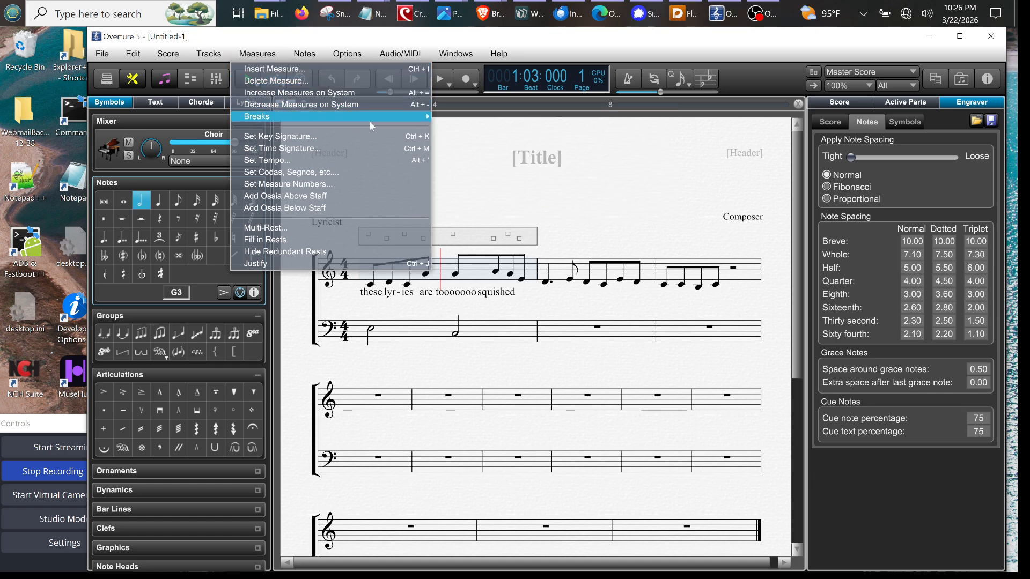
mouse_move(418, 119)
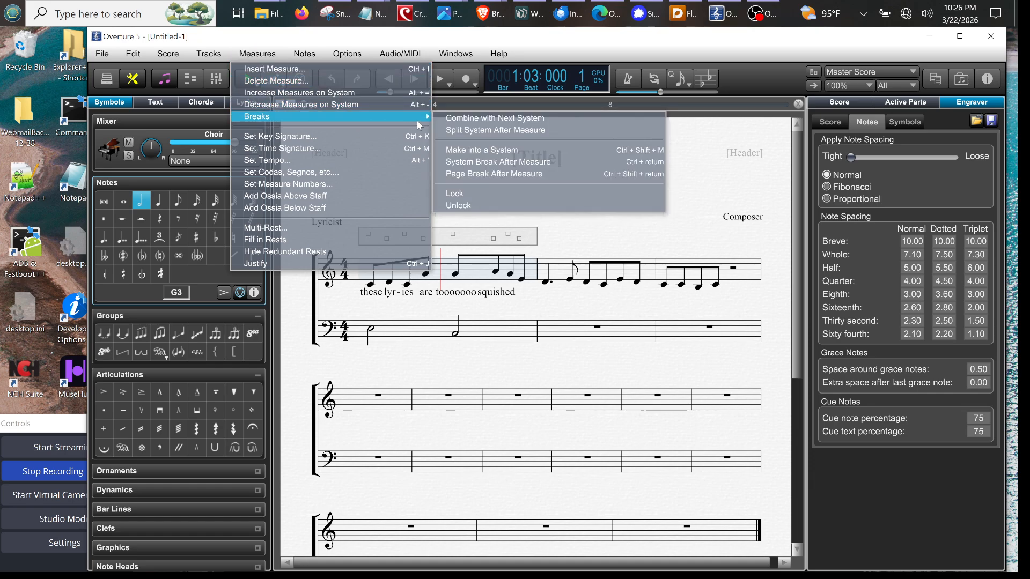
click(477, 196)
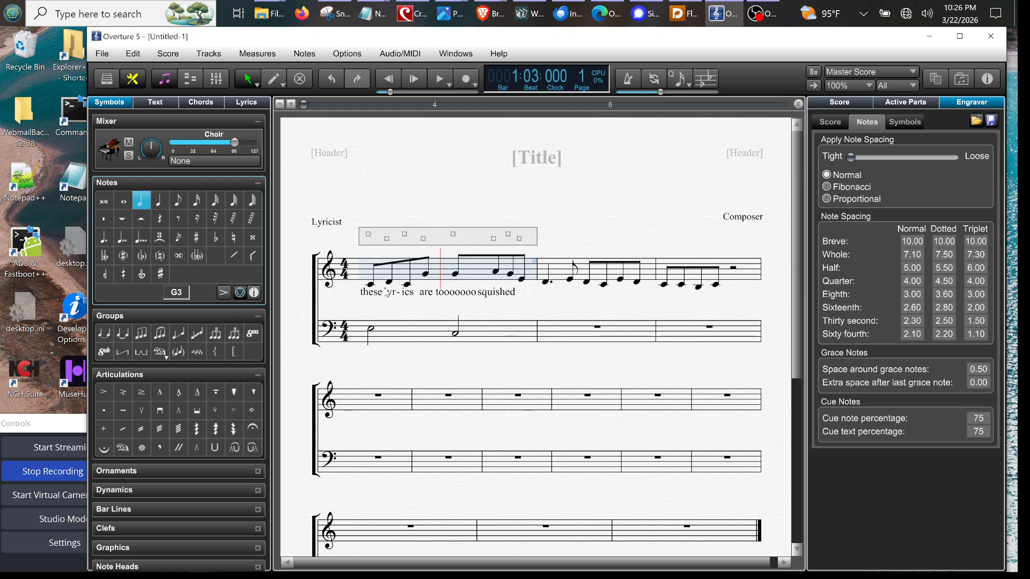
click(256, 55)
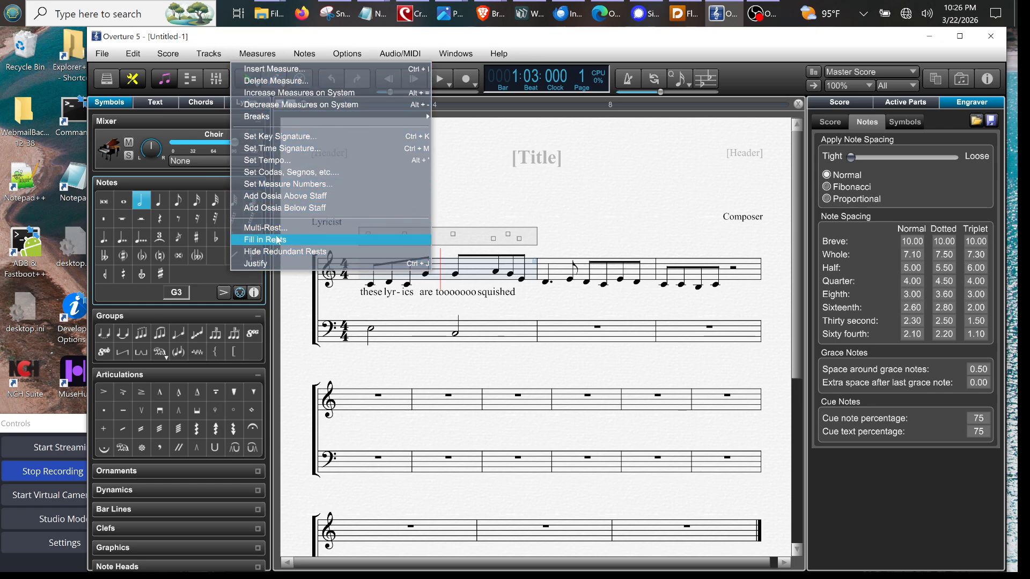
click(274, 266)
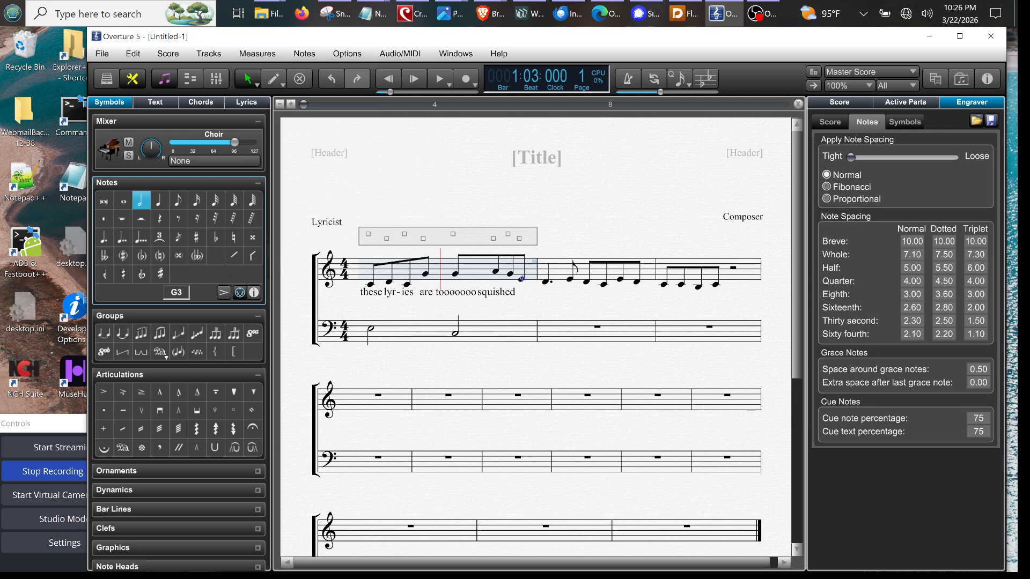
Unlock the first measure and justify it again to restore the automatic note spacing.
right_click(536, 264)
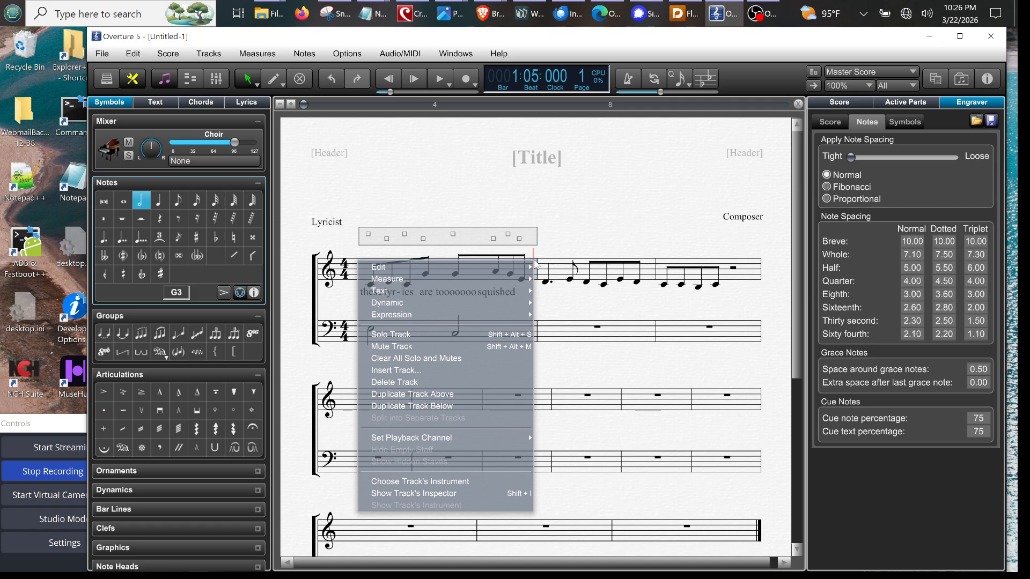
click(353, 188)
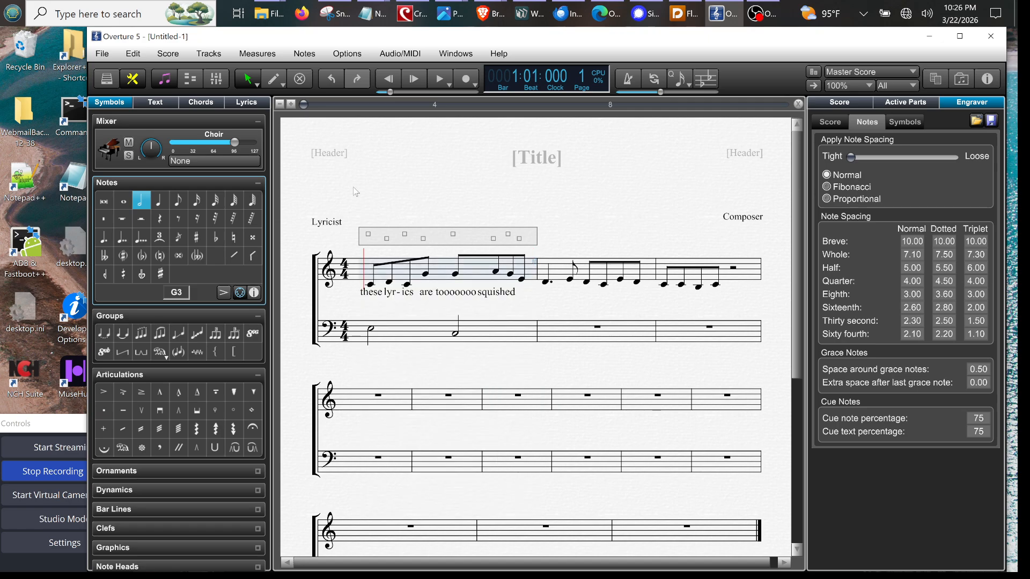
click(250, 56)
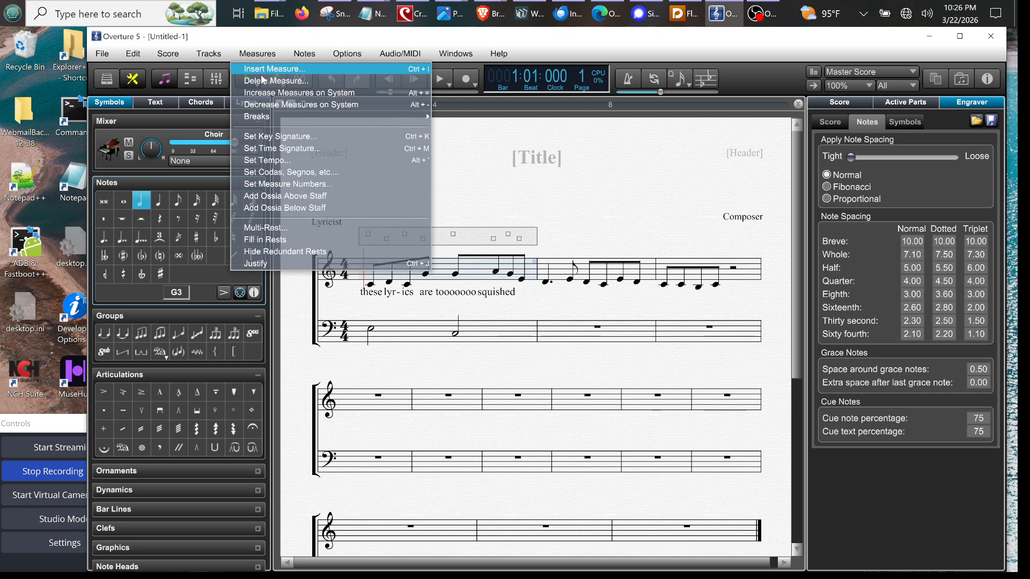
mouse_move(281, 118)
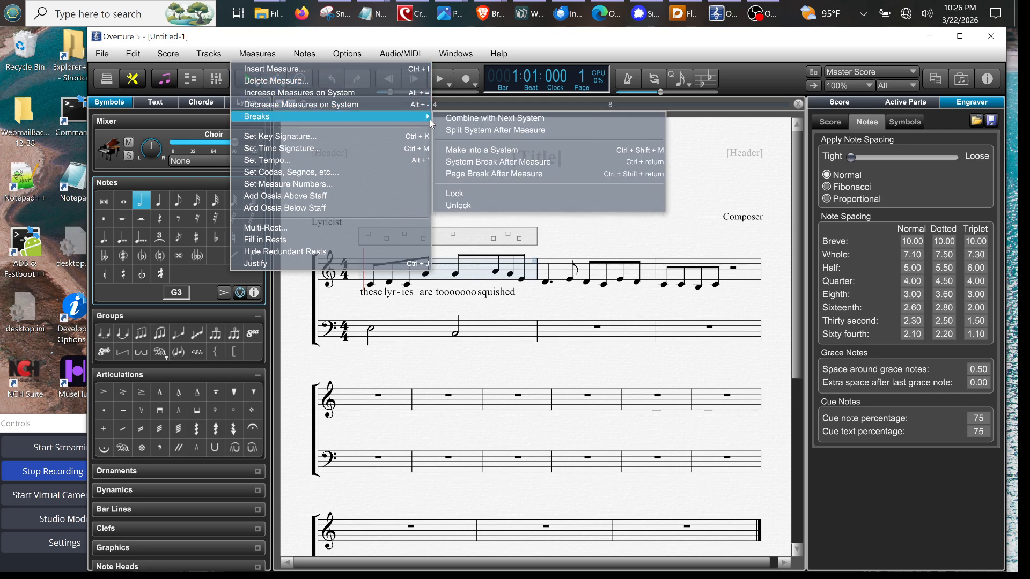
click(470, 205)
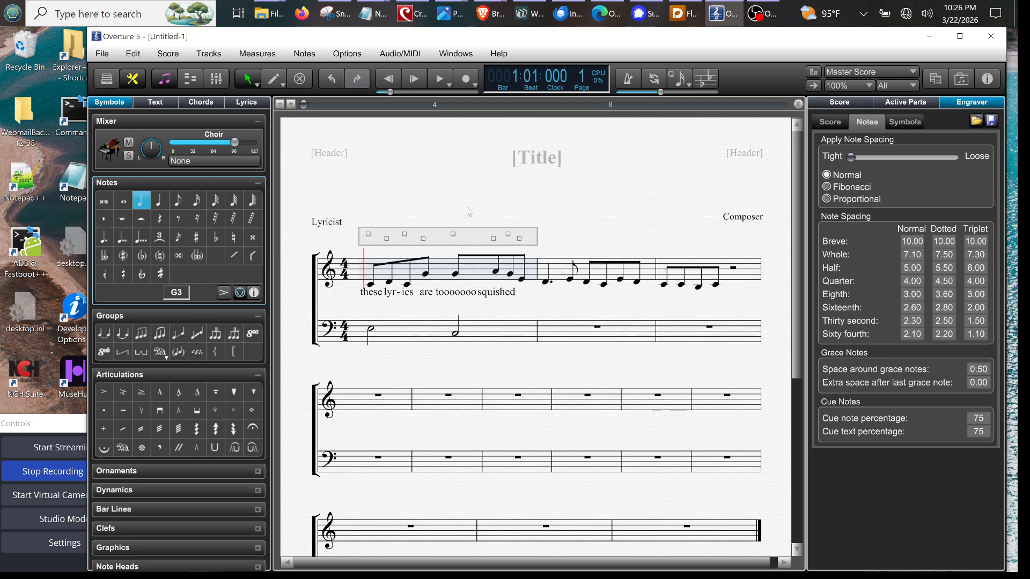
click(257, 57)
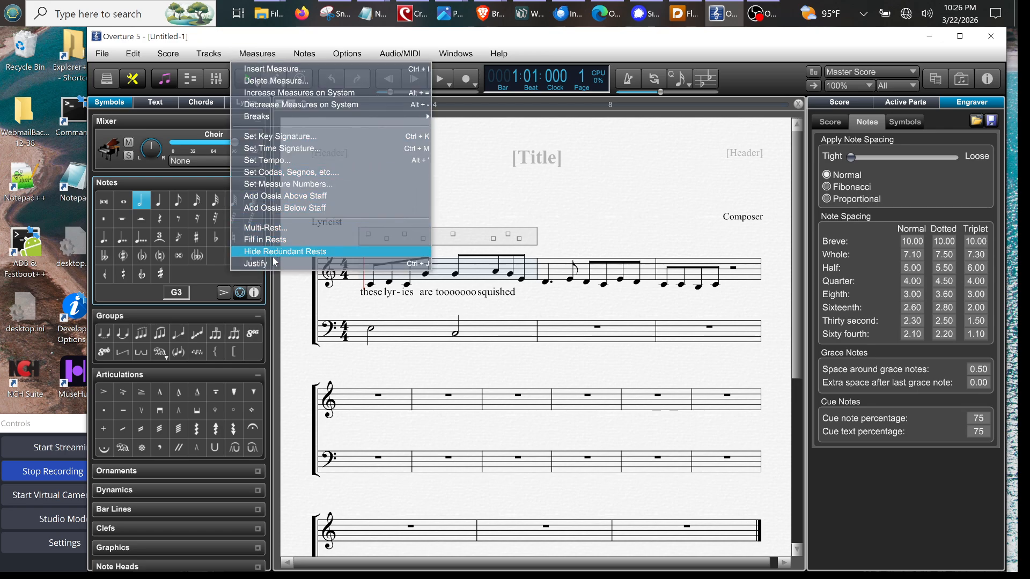
click(256, 263)
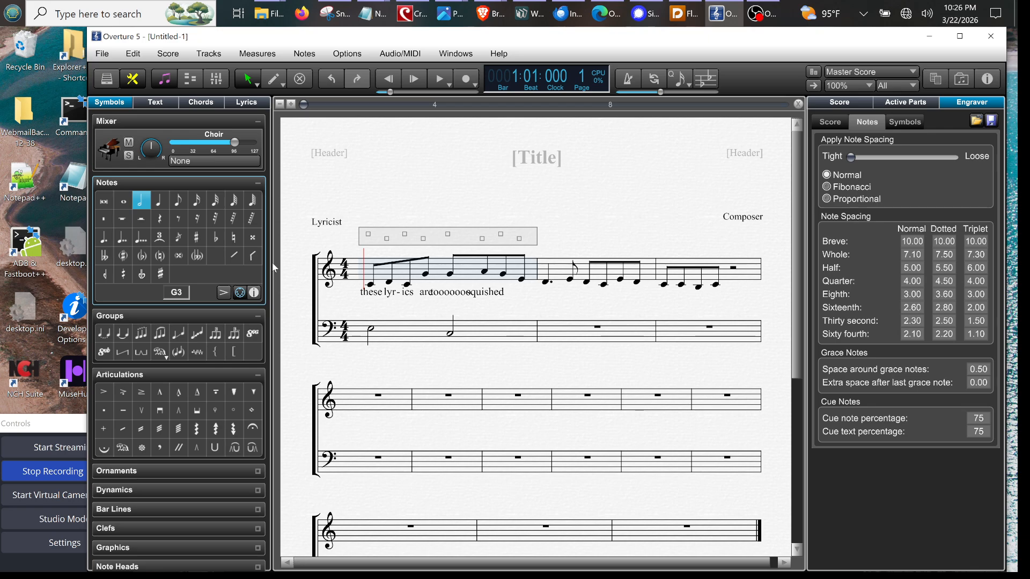